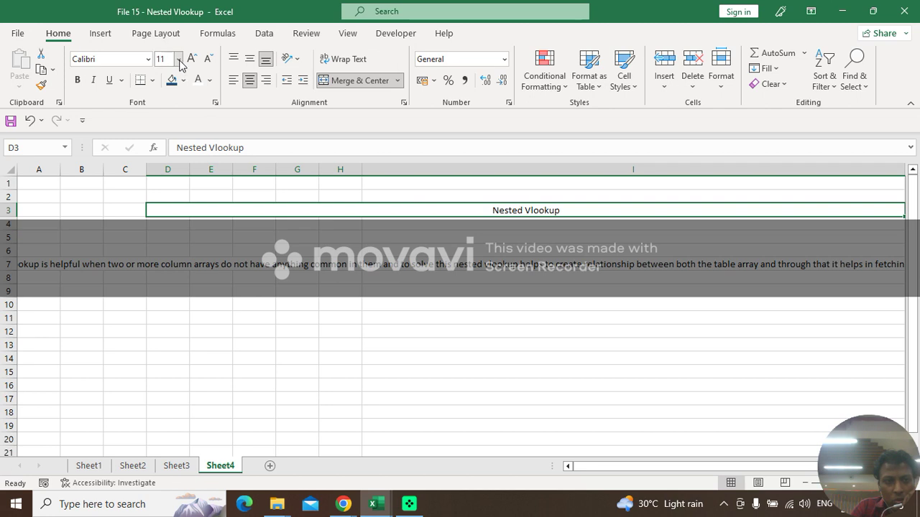
# Set the font size of the Nested Vlookup heading on Sheet4 to 16
pyautogui.click(179, 59)
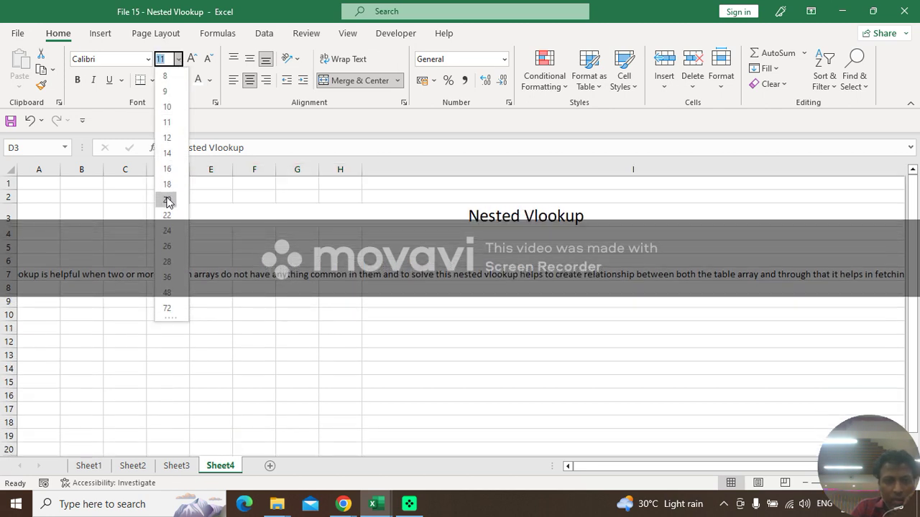
pyautogui.click(167, 200)
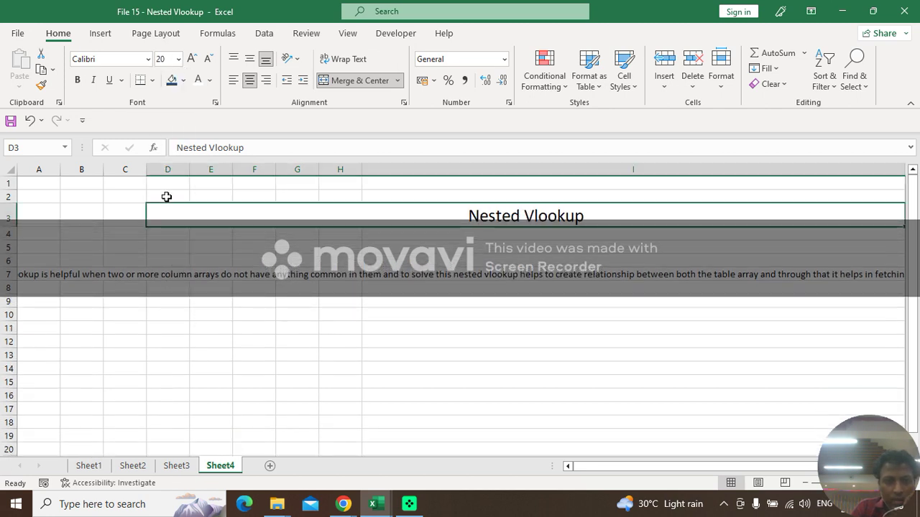
pyautogui.click(178, 59)
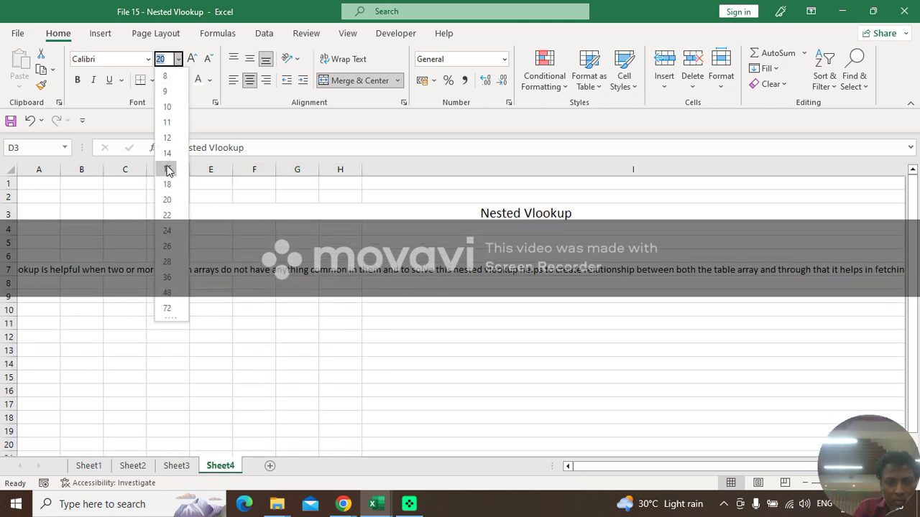
pyautogui.click(168, 169)
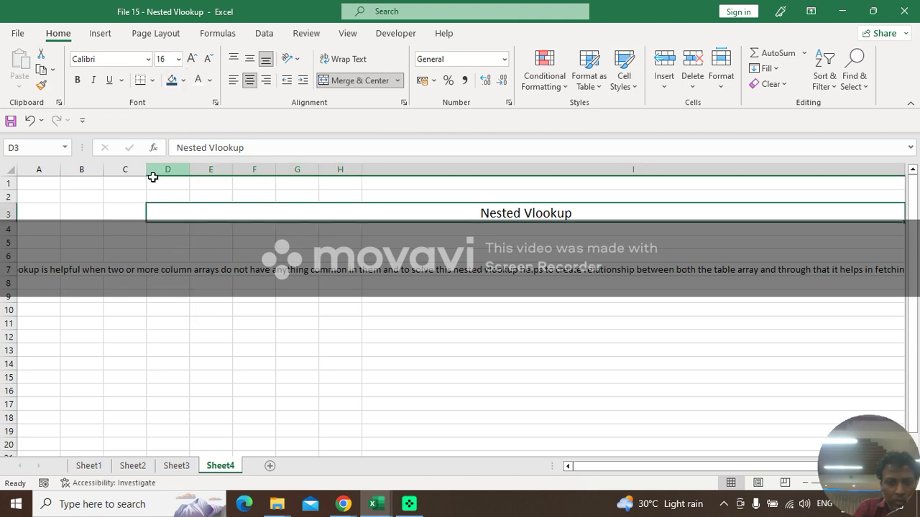
# Review the nested VLOOKUP explanation in A7, and compare the employee tables on Sheet1 and Sheet2
pyautogui.click(42, 271)
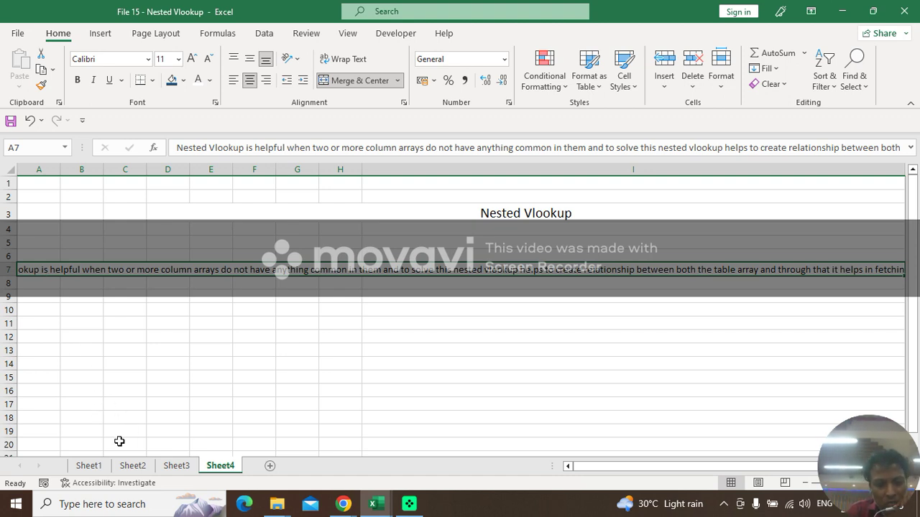
pyautogui.click(89, 467)
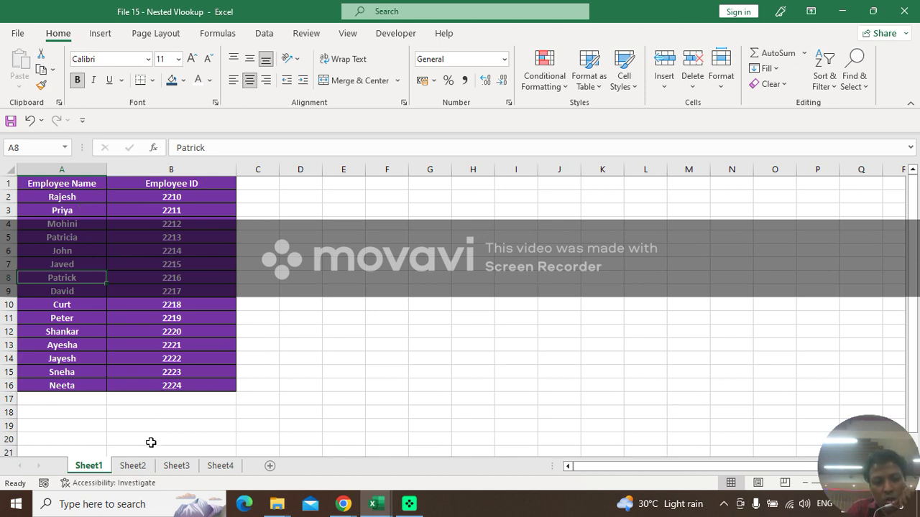
pyautogui.click(136, 468)
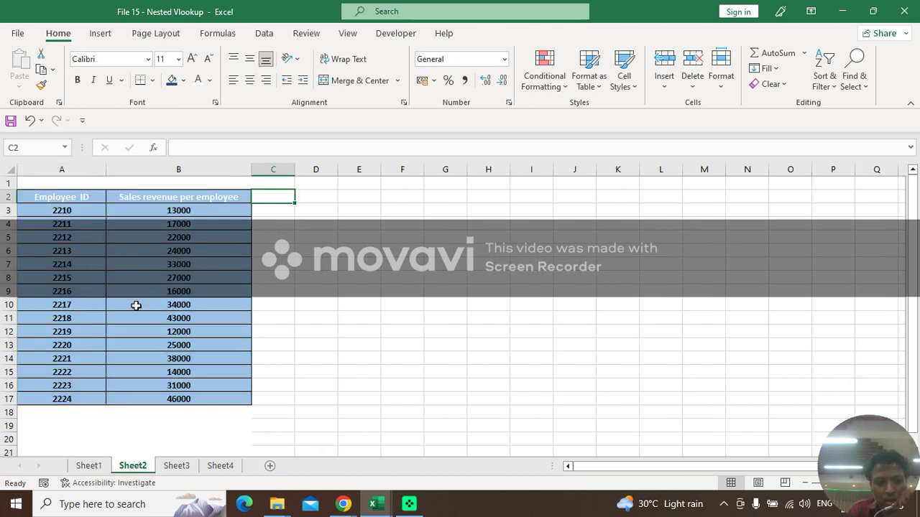
pyautogui.click(90, 467)
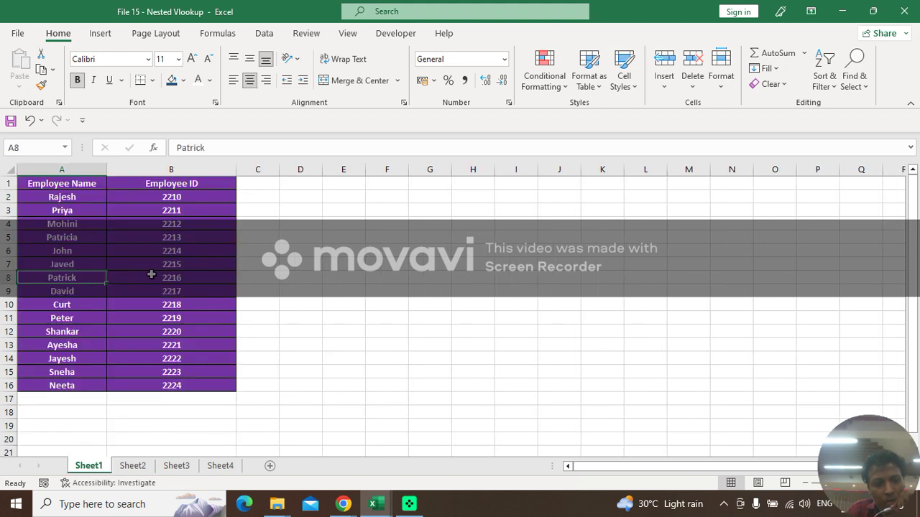
pyautogui.click(133, 466)
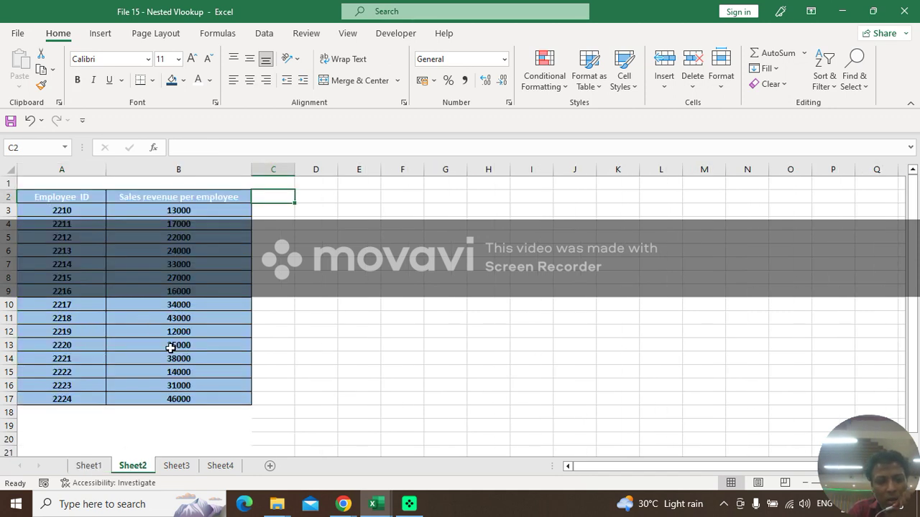
# Clear the existing sales formula from cell B4 on Sheet3
pyautogui.click(174, 466)
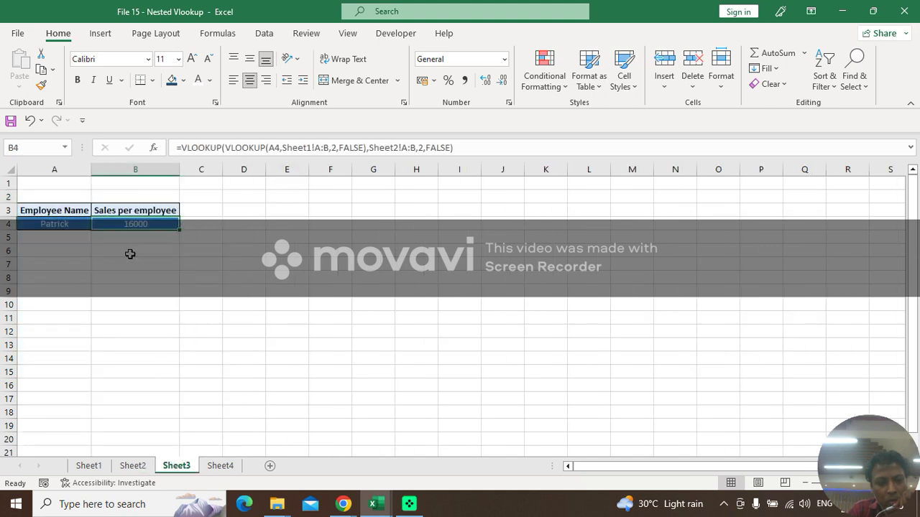
pyautogui.click(44, 225)
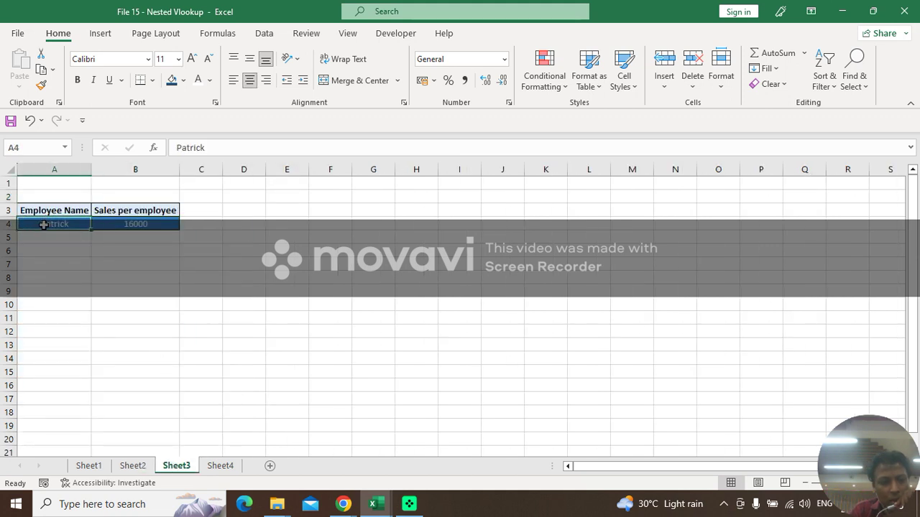
pyautogui.press('Right')
pyautogui.press('Delete')
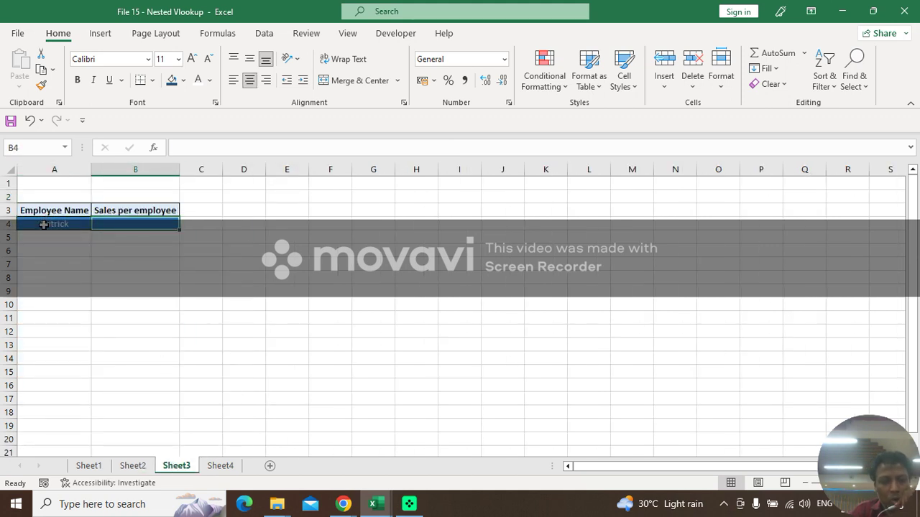
pyautogui.click(44, 224)
pyautogui.press('Right')
pyautogui.click(44, 224)
pyautogui.press('Right')
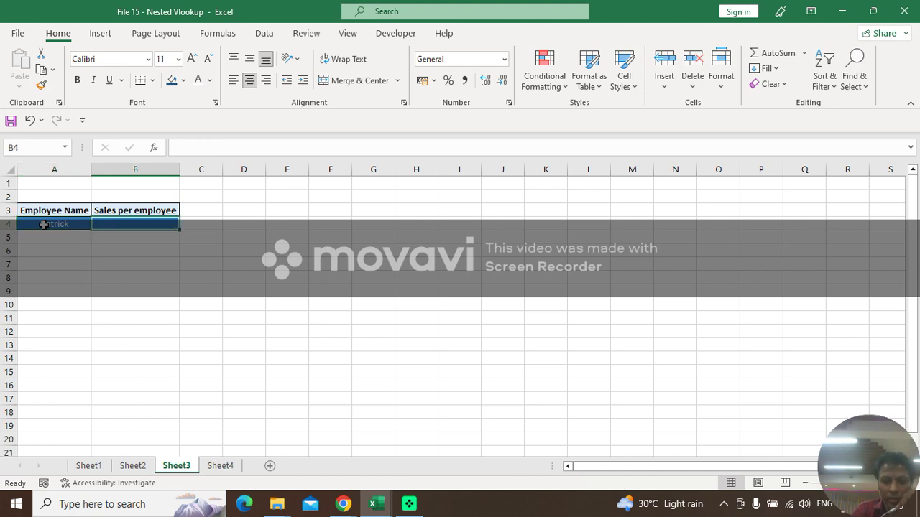
pyautogui.write('=vllok')
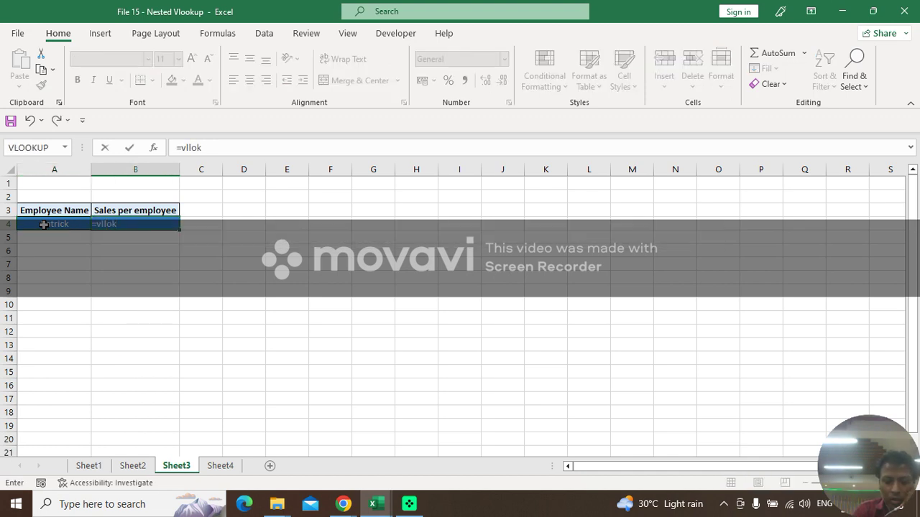
pyautogui.write('up(')
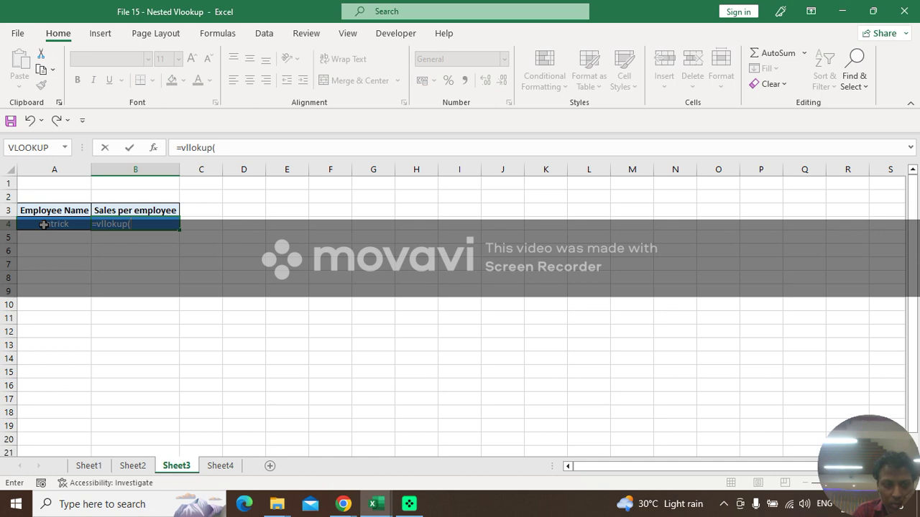
pyautogui.press('Escape')
# Start a VLOOKUP formula in B4 on Sheet3 with the nested lookup value VLOOKUP(A4,Sheet1!A:B,2,FALSE)
pyautogui.write('=vlookup')
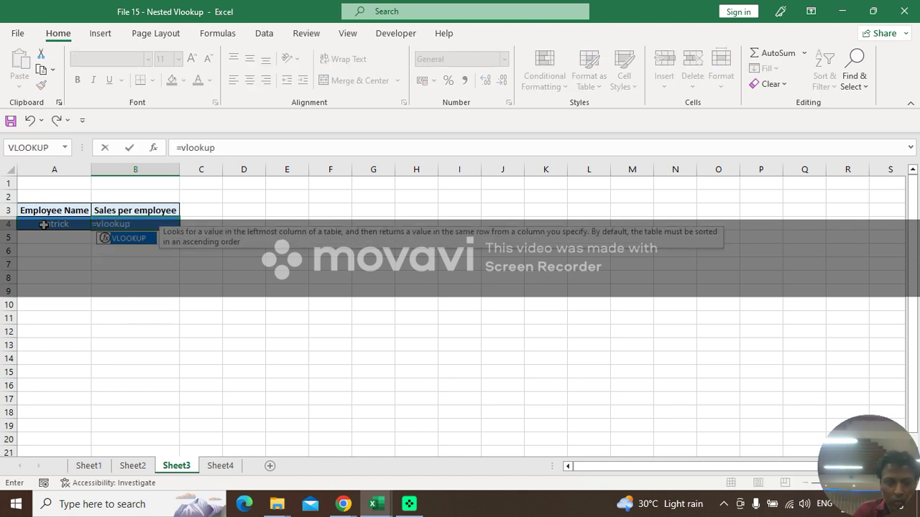
pyautogui.write('(')
pyautogui.write('vlookup')
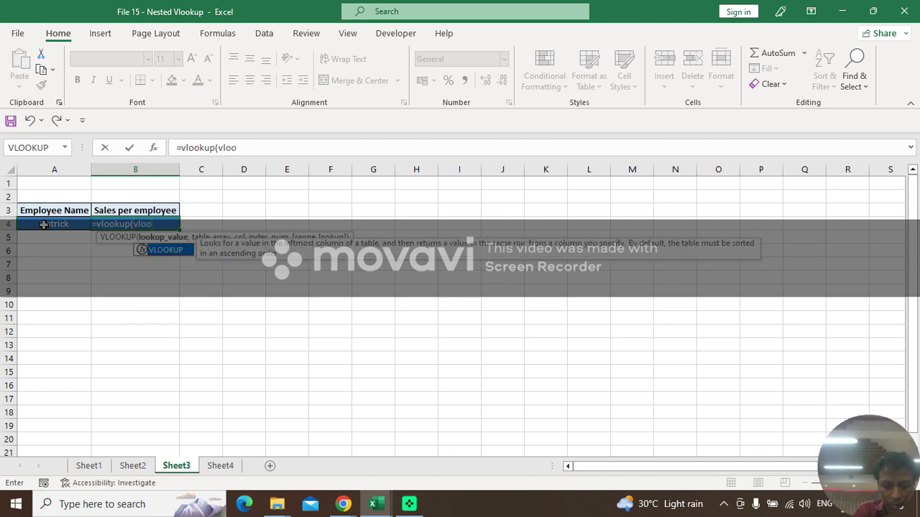
pyautogui.write('(')
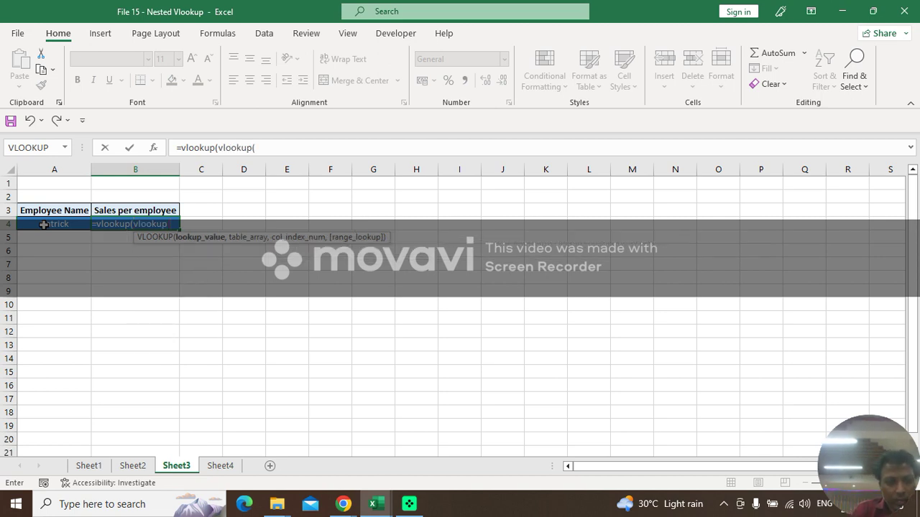
pyautogui.click(43, 225)
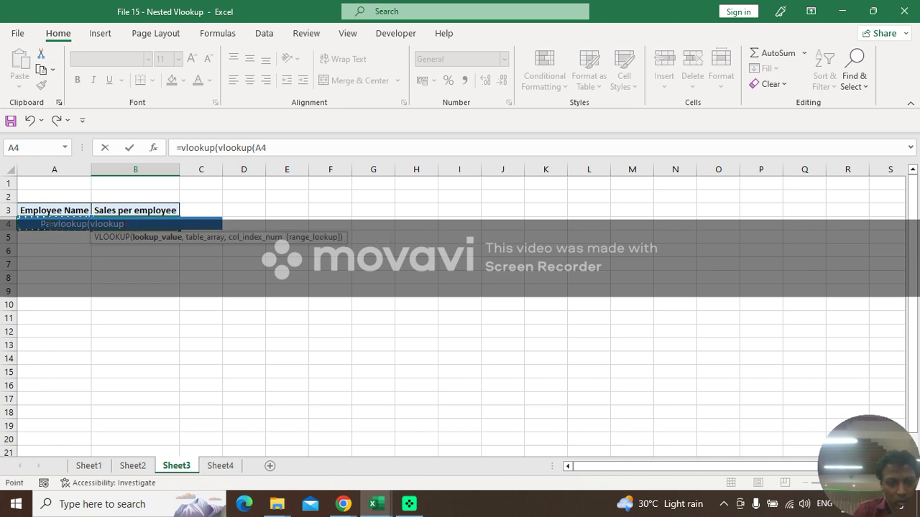
pyautogui.write(',')
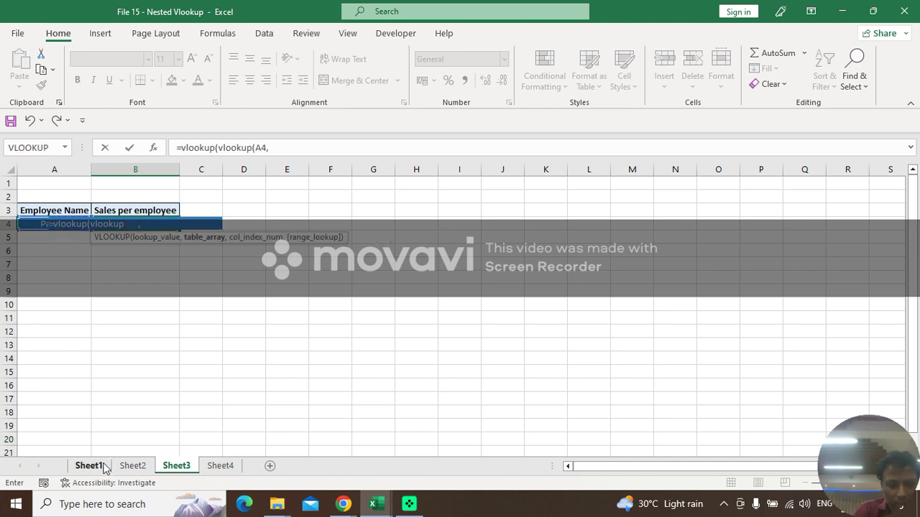
pyautogui.click(88, 466)
pyautogui.moveTo(89, 170); pyautogui.dragTo(163, 171)
pyautogui.click(355, 146)
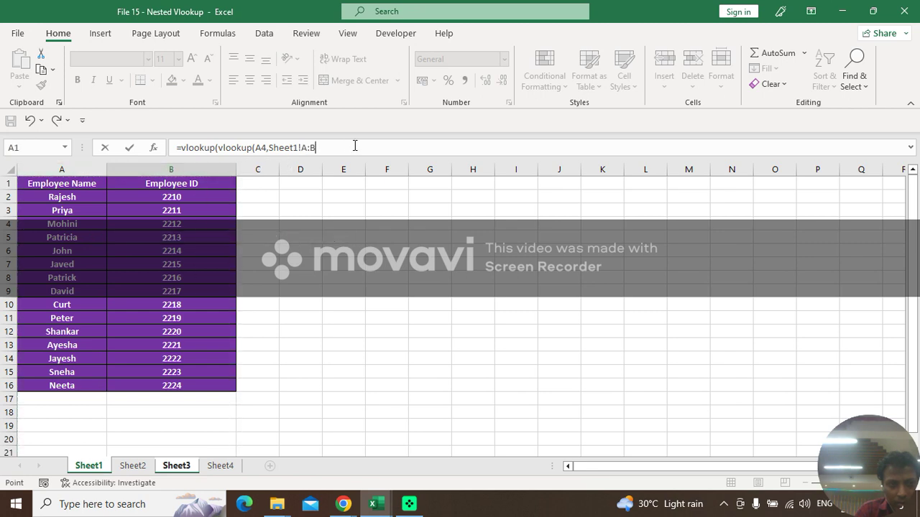
pyautogui.write(',2,')
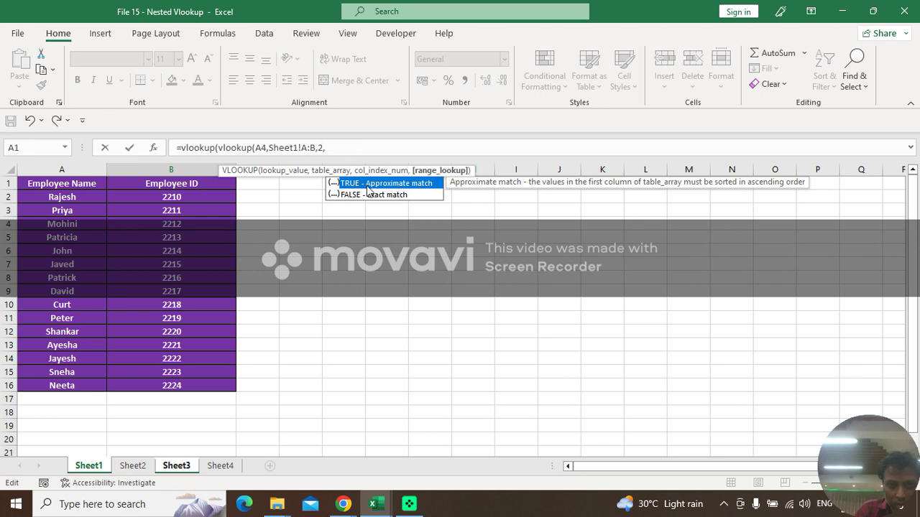
pyautogui.write('        FALSE')
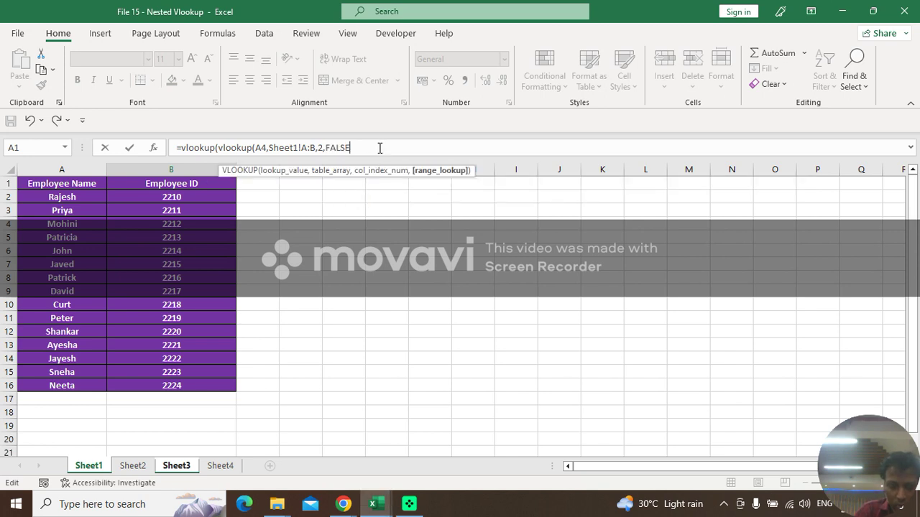
pyautogui.write('),')
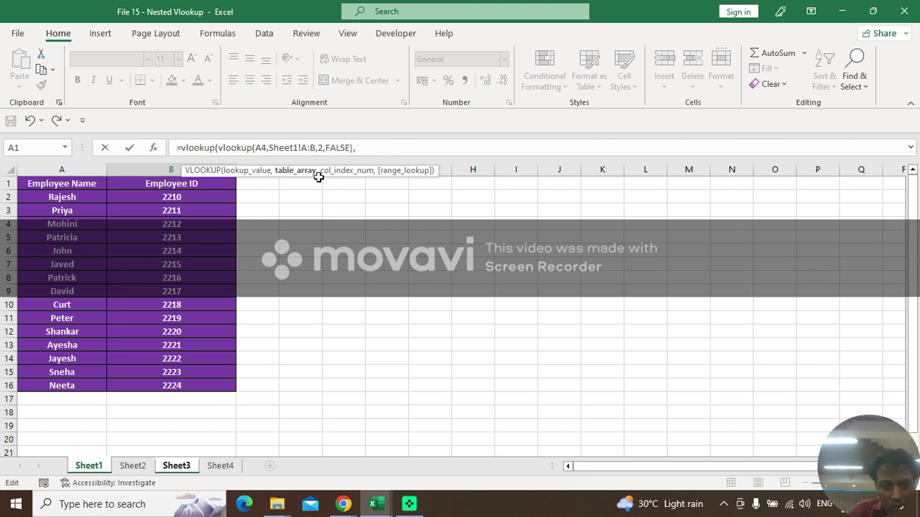
# Complete the outer VLOOKUP with table array Sheet2!A:B, column index 2 and exact match FALSE, and enter the formula
pyautogui.click(132, 466)
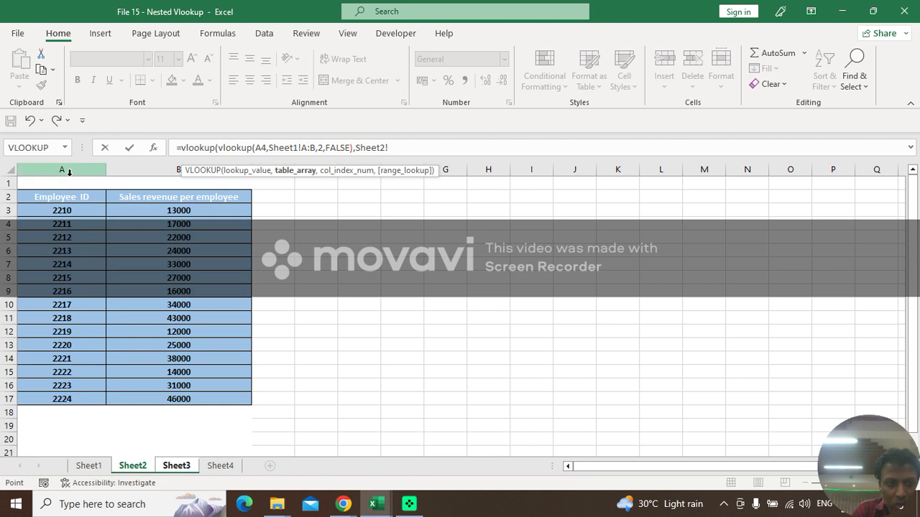
pyautogui.moveTo(62, 170); pyautogui.dragTo(135, 173)
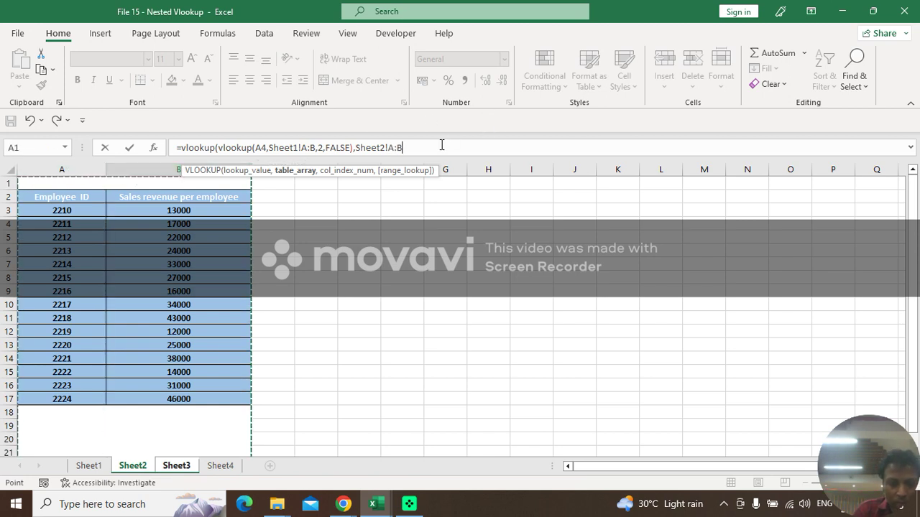
pyautogui.write(',')
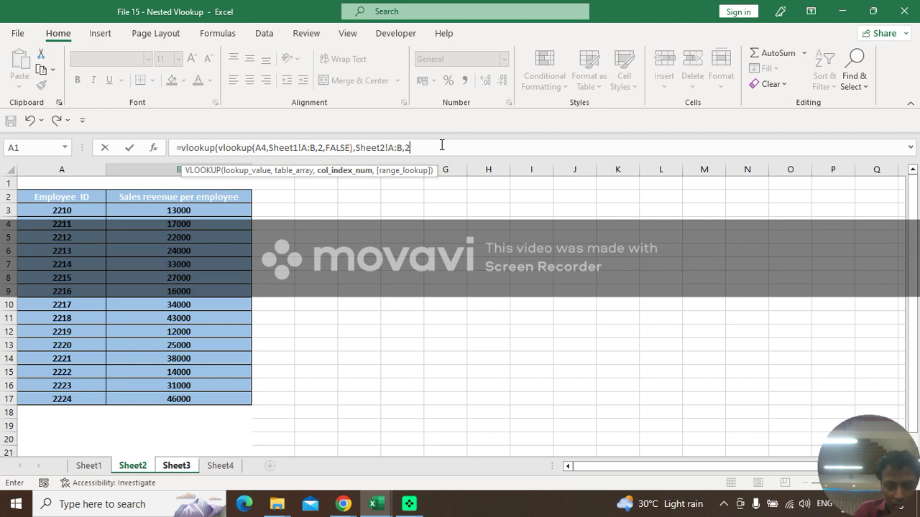
pyautogui.write('2,')
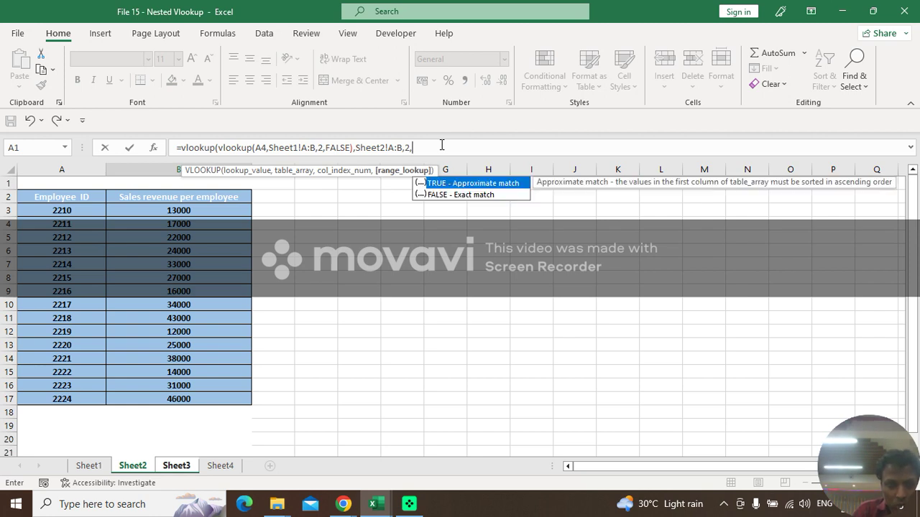
pyautogui.press('Down')
pyautogui.press('Tab')
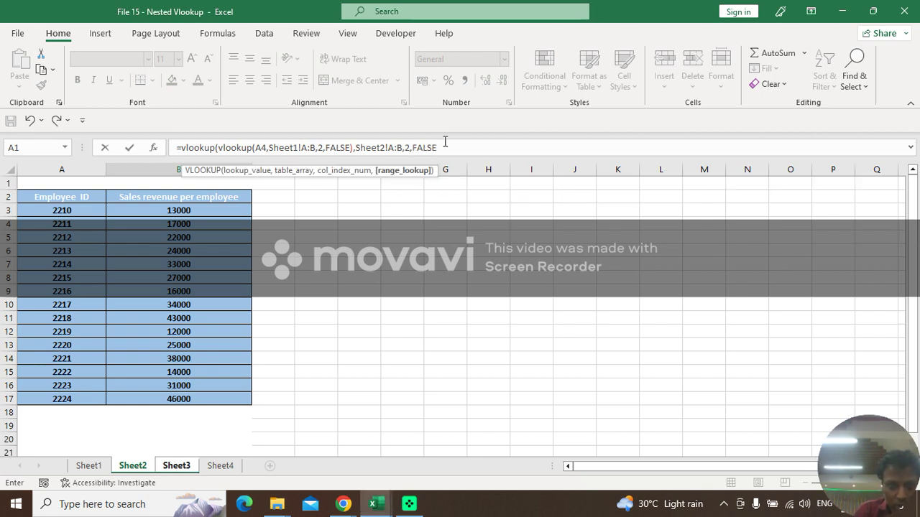
pyautogui.write(')')
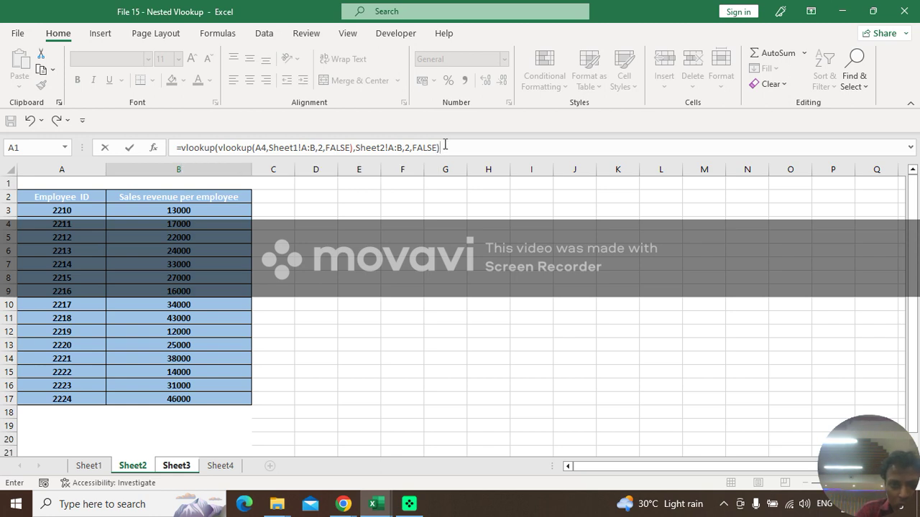
pyautogui.press('Return')
pyautogui.press('Up')
pyautogui.press('Left')
pyautogui.press('Right')
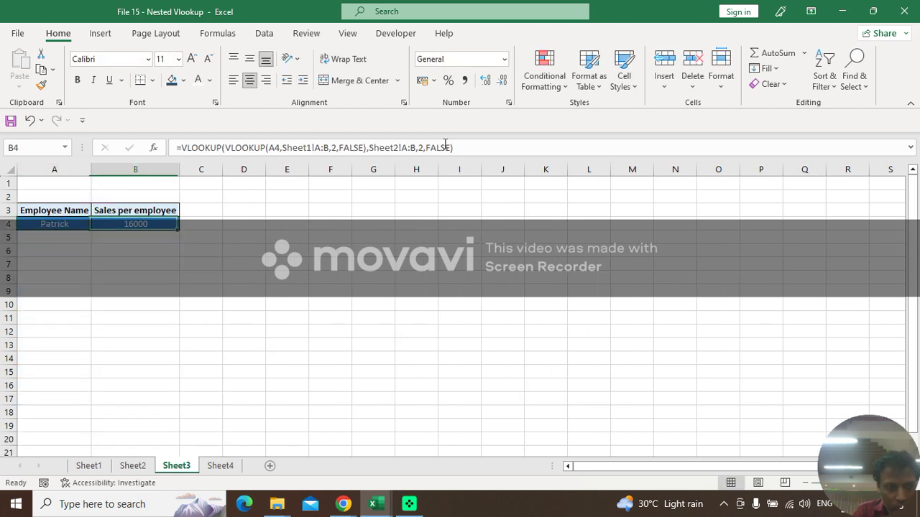
# Replace the employee name in A4 on Sheet3 with the name listed in cell A6 of Sheet1
pyautogui.press('Tab')
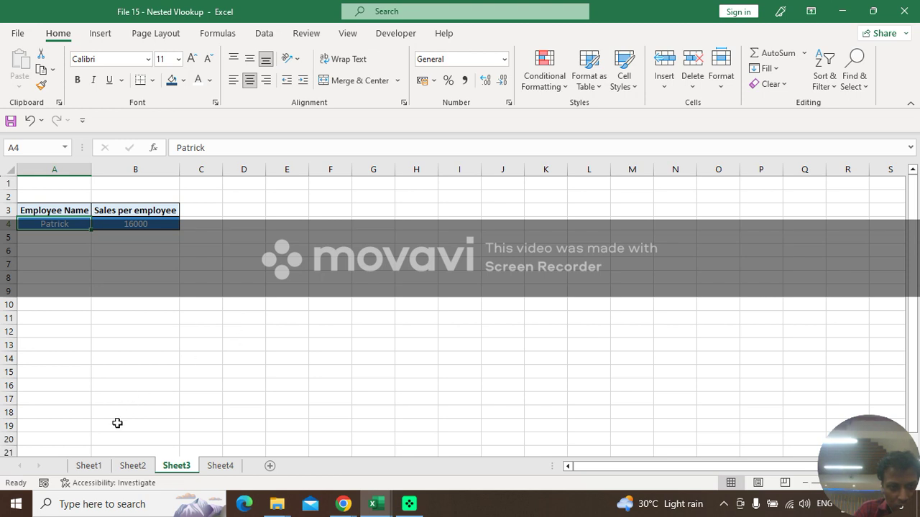
pyautogui.click(90, 466)
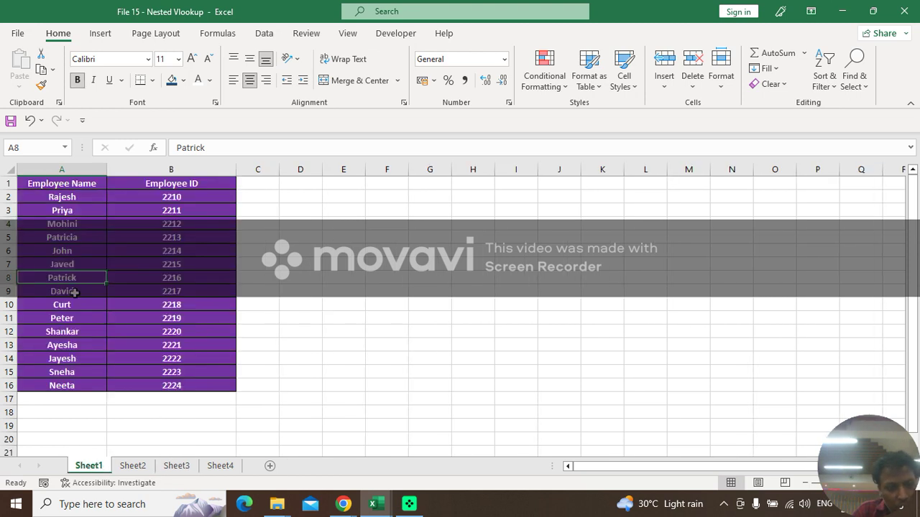
pyautogui.click(76, 251)
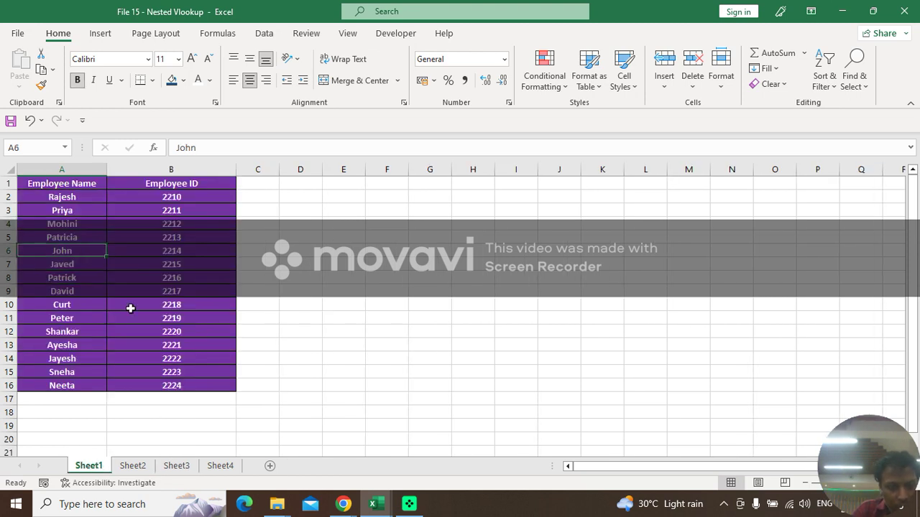
pyautogui.click(176, 465)
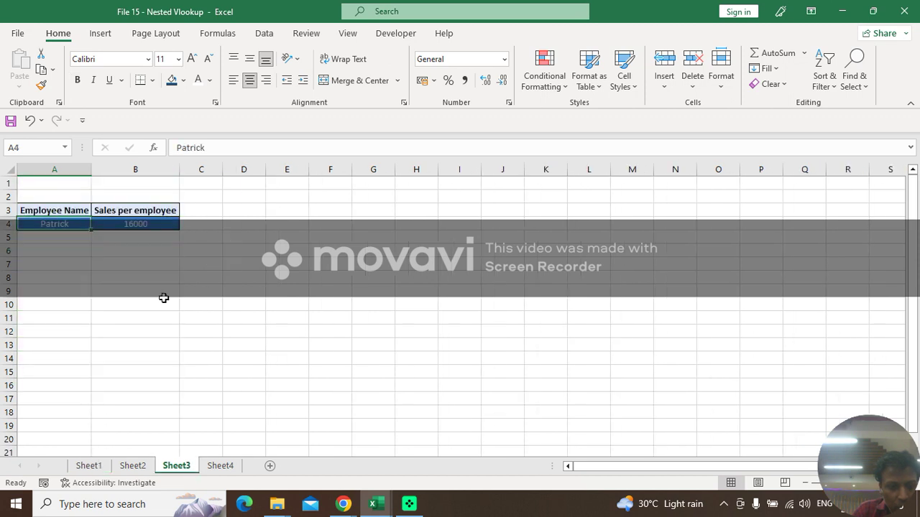
pyautogui.write('J')
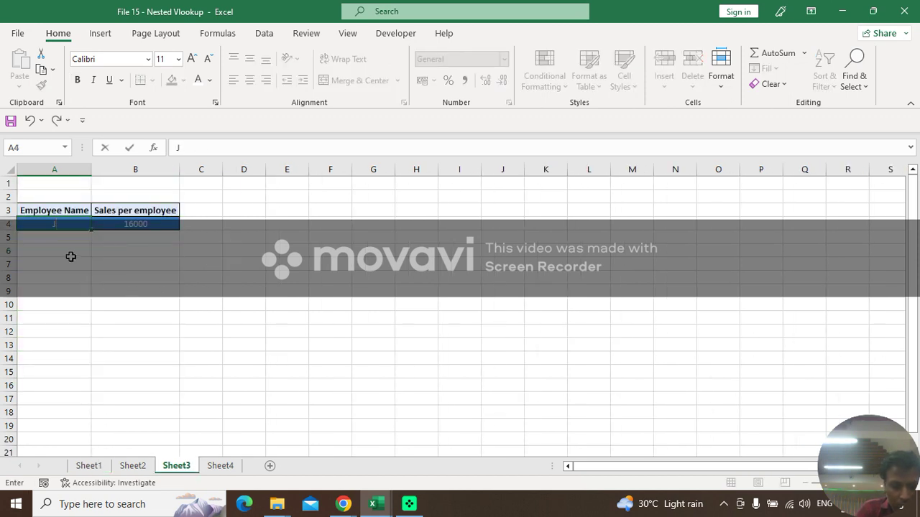
pyautogui.write('ohn')
pyautogui.press('Return')
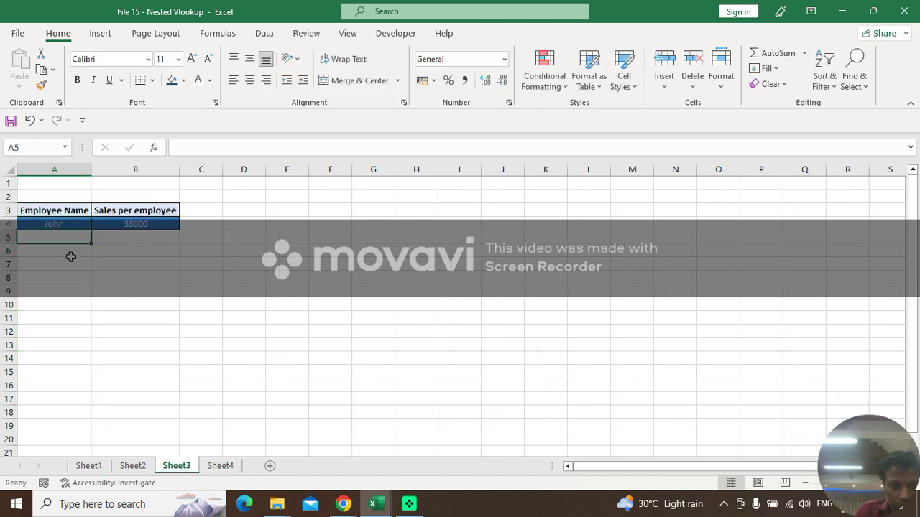
# Check the B4 result on Sheet3 against the employee's ID on Sheet1 and the matching sales revenue on Sheet2
pyautogui.press('Up')
pyautogui.press('Right')
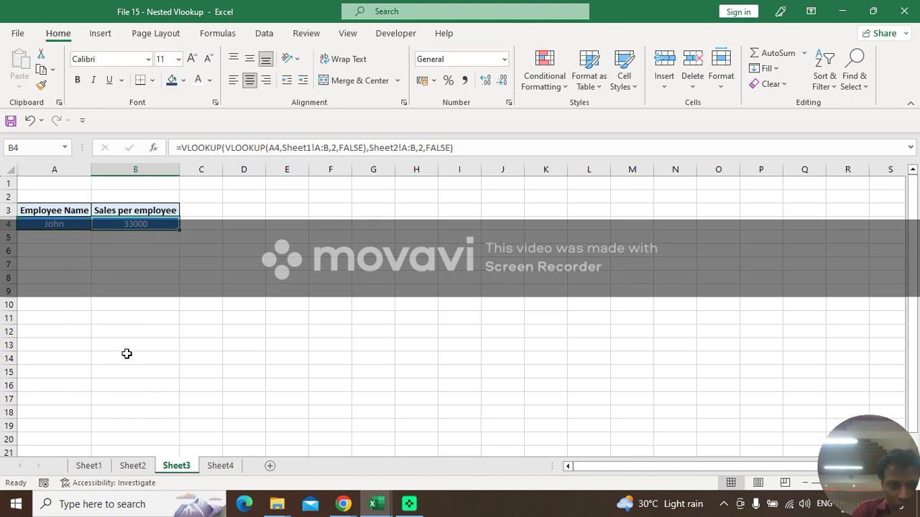
pyautogui.click(89, 466)
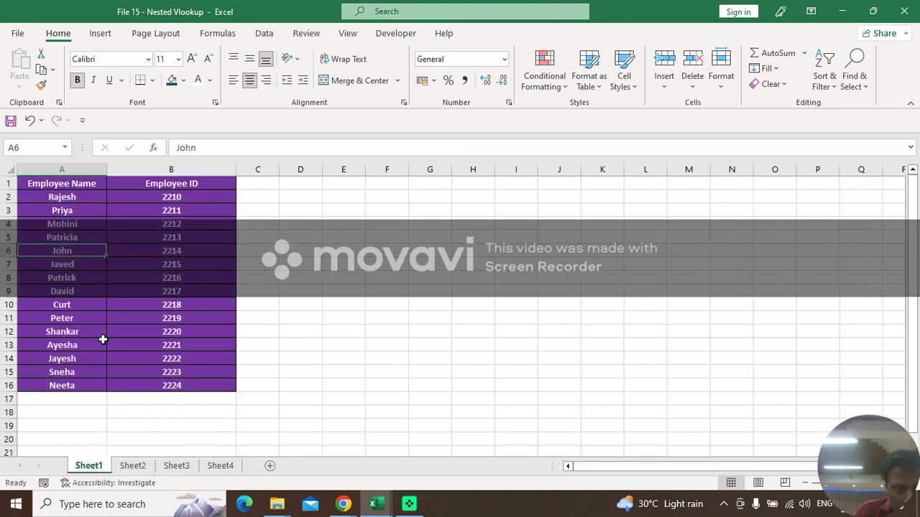
pyautogui.click(133, 467)
pyautogui.click(84, 260)
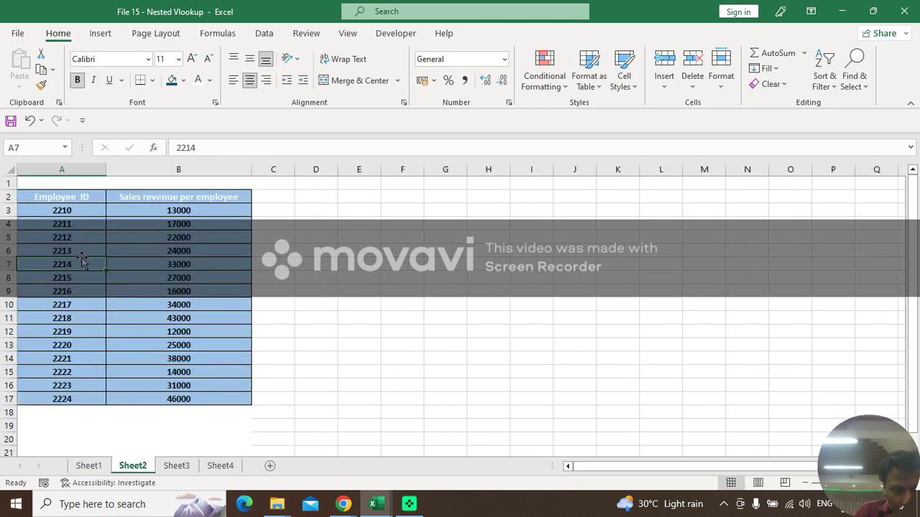
pyautogui.press('Right')
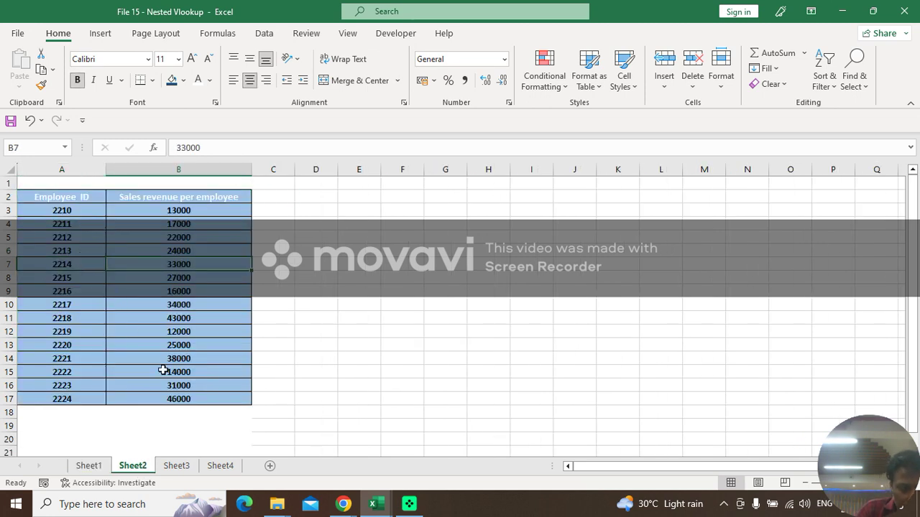
pyautogui.click(176, 466)
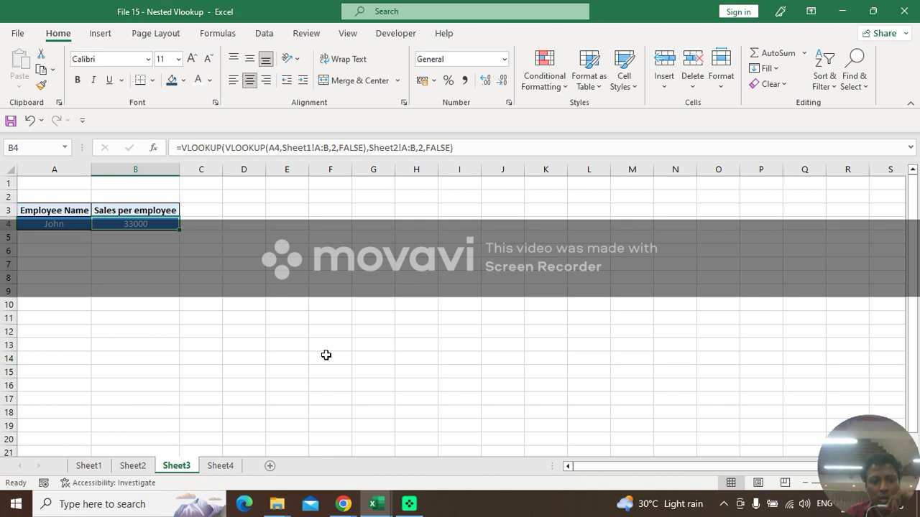
# Review the employee name and ID table on Sheet1, and the lookup result and column headers on Sheet3
pyautogui.click(84, 468)
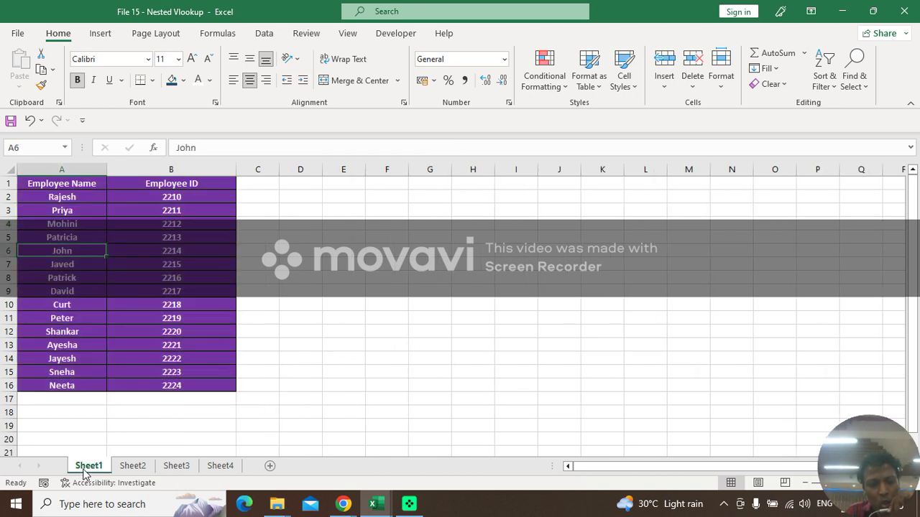
pyautogui.moveTo(917, 229); pyautogui.dragTo(918, 228)
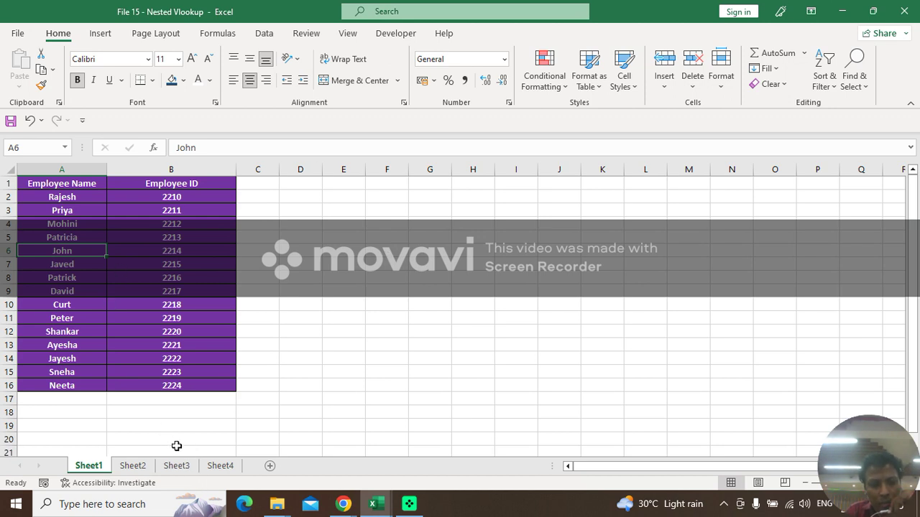
pyautogui.click(176, 465)
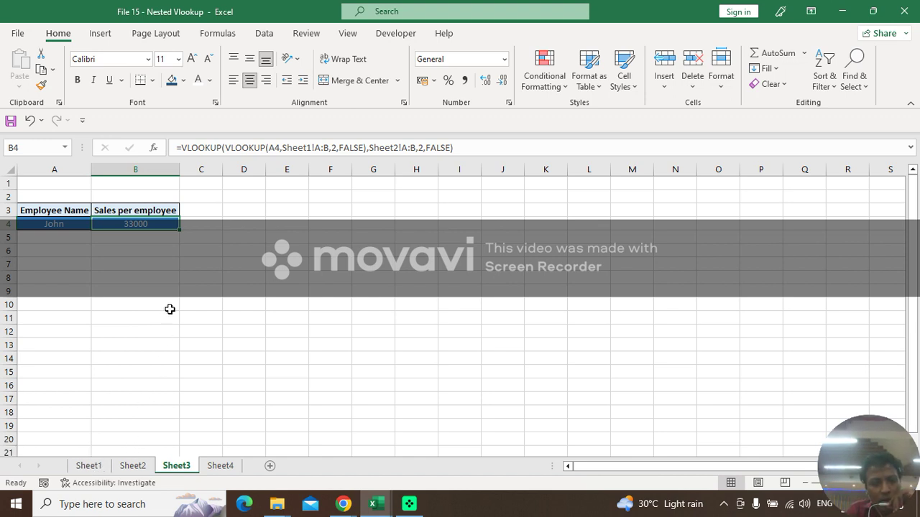
pyautogui.press('Left')
pyautogui.press('Right')
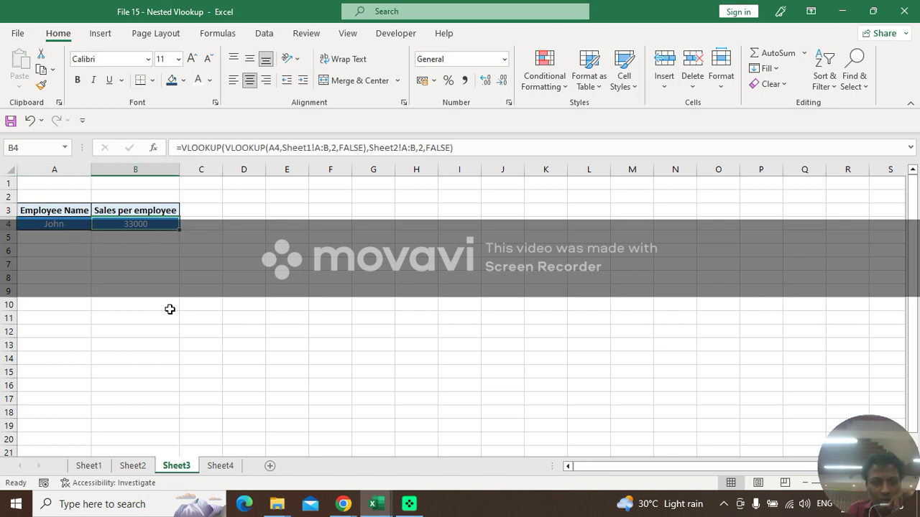
pyautogui.press('Left')
pyautogui.press('Up')
pyautogui.press('Right')
pyautogui.press('Left')
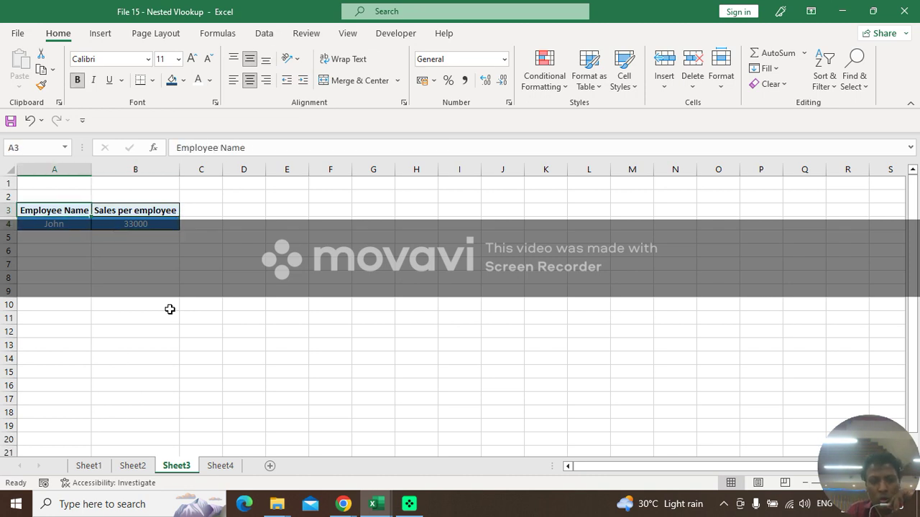
pyautogui.press('Right')
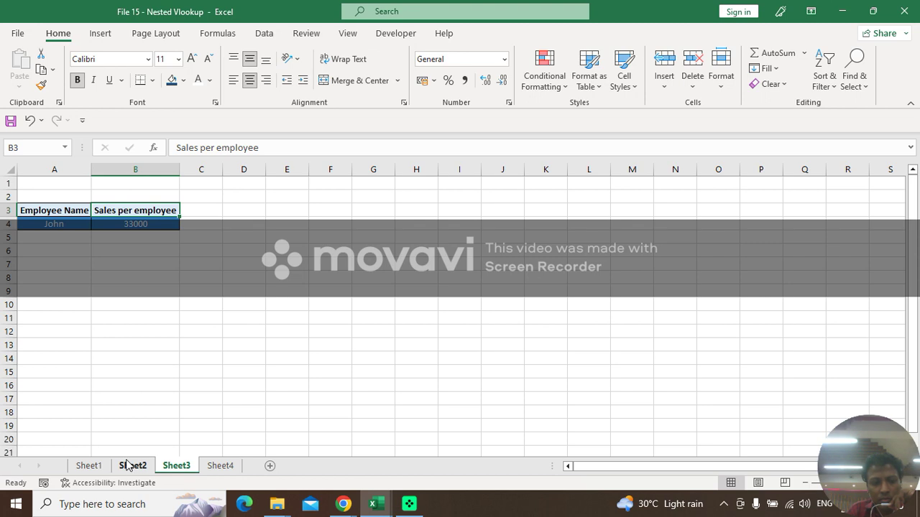